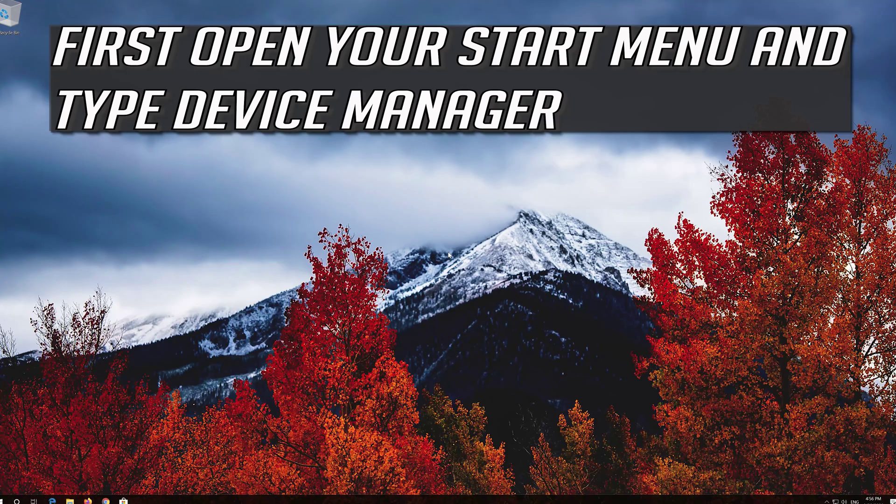
- Search the Start menu for 'device manager' and open the Device Manager best match
key(super)
text(de)
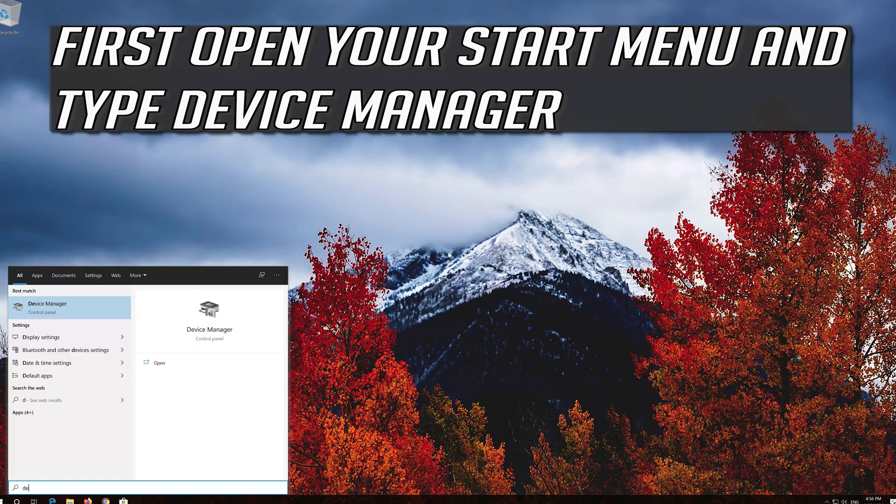
text(vice manager)
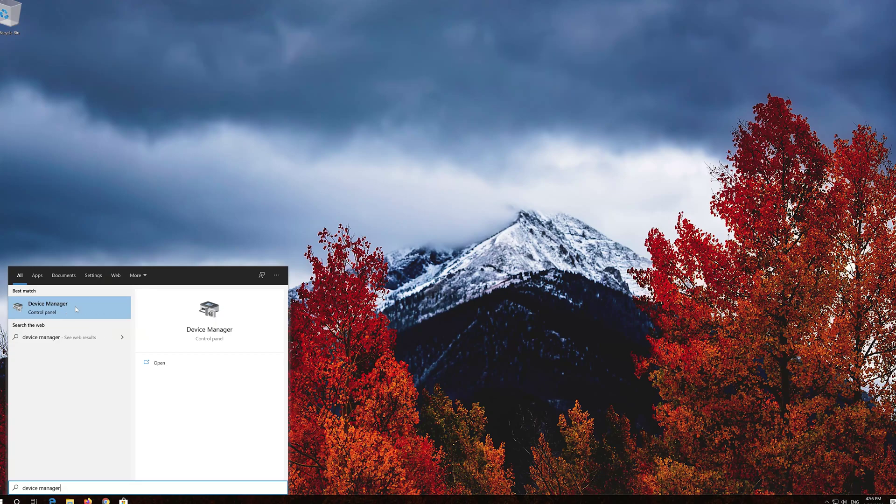
click(76, 309)
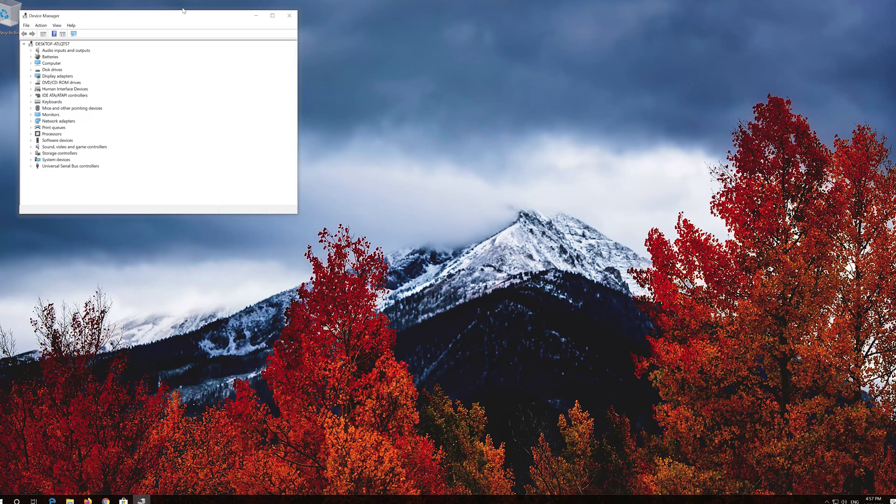
- Show the Driver tab of the VirtualBox Graphics Adapter for Windows 8+ properties under Display adapters
drag(159, 16, 431, 117)
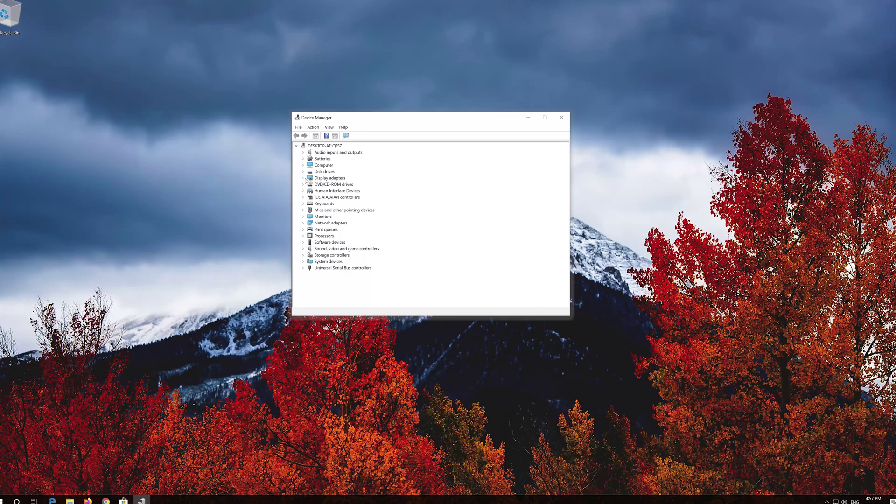
click(305, 179)
click(346, 184)
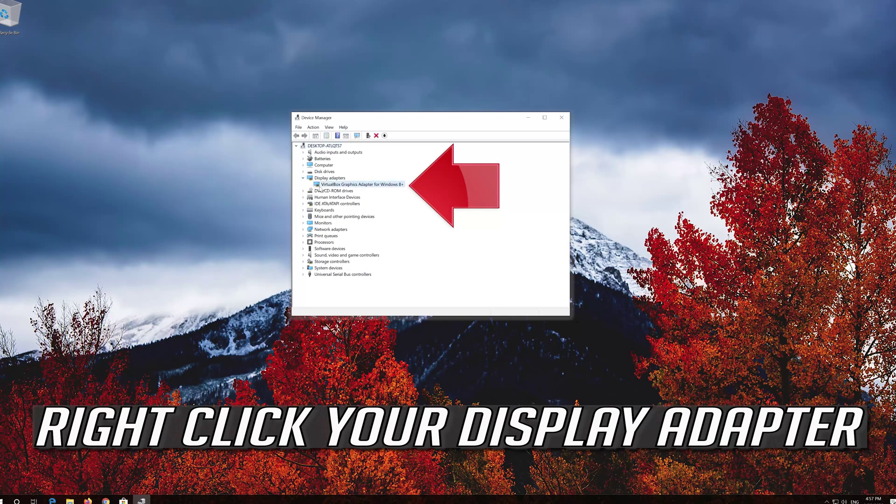
right_click(385, 187)
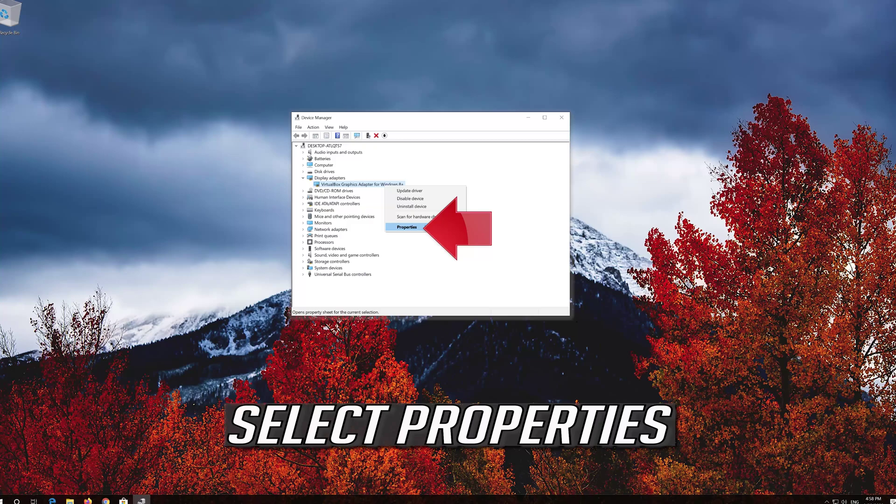
click(425, 227)
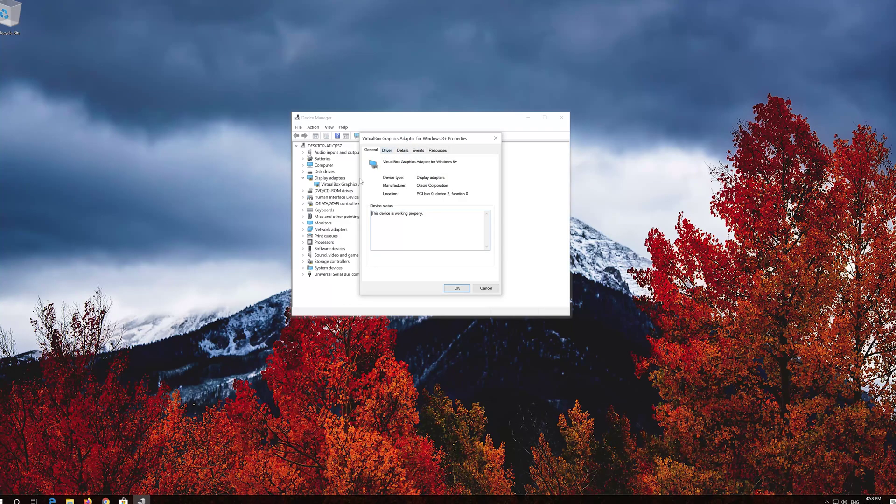
click(387, 151)
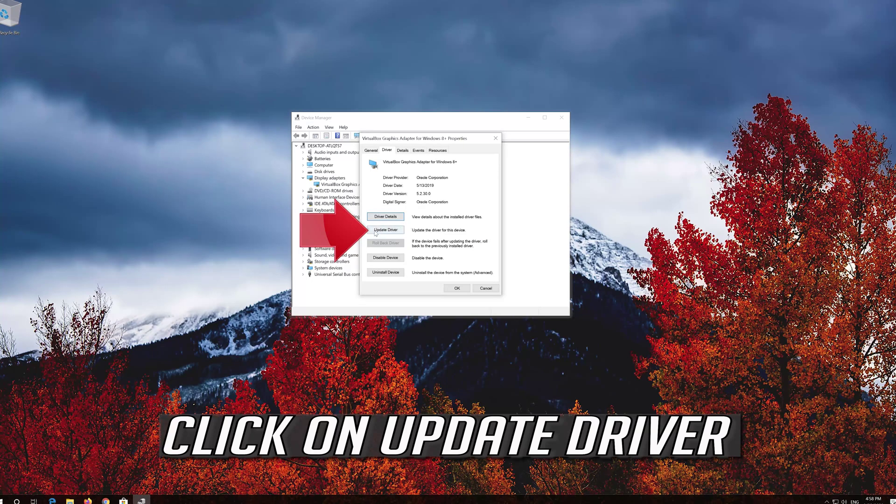
- Search automatically for an updated VirtualBox display driver, then go on to Windows Update
click(389, 231)
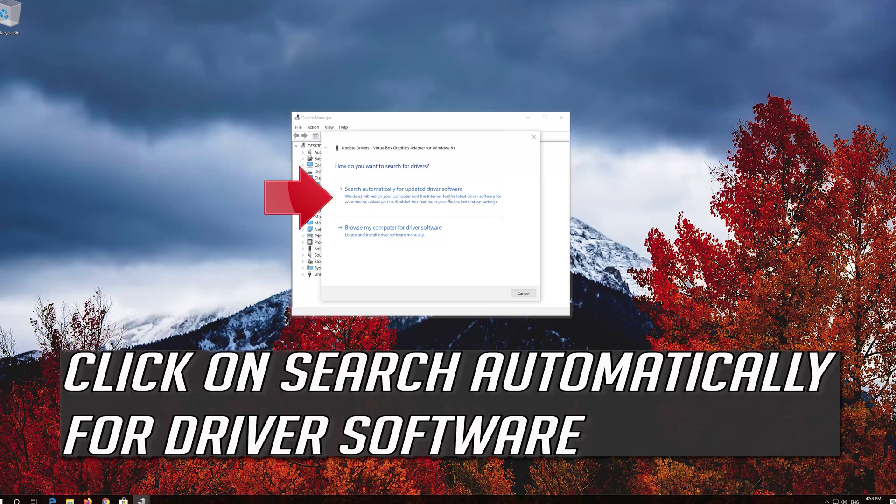
click(408, 203)
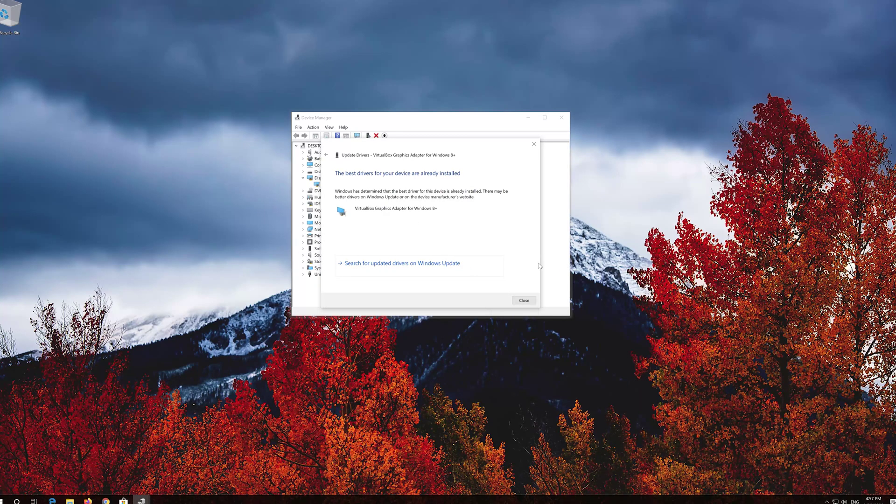
click(392, 264)
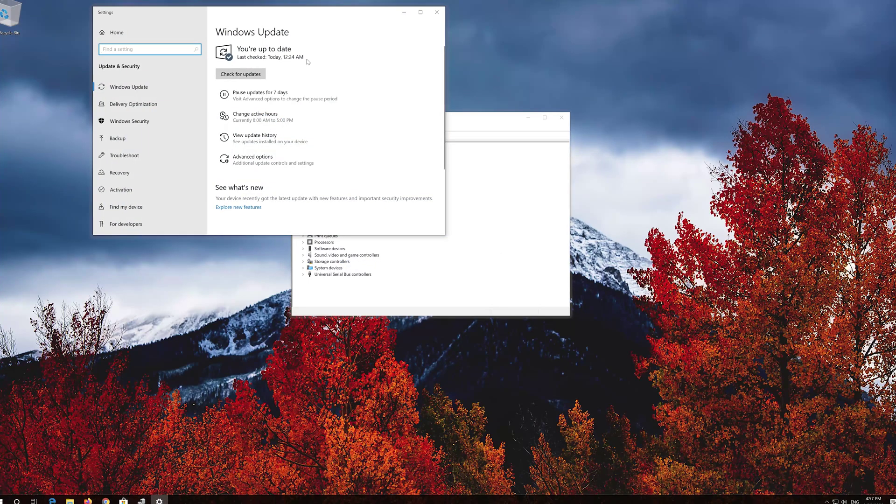
- Run a fresh Check for updates in the Windows Update settings
drag(306, 20, 469, 107)
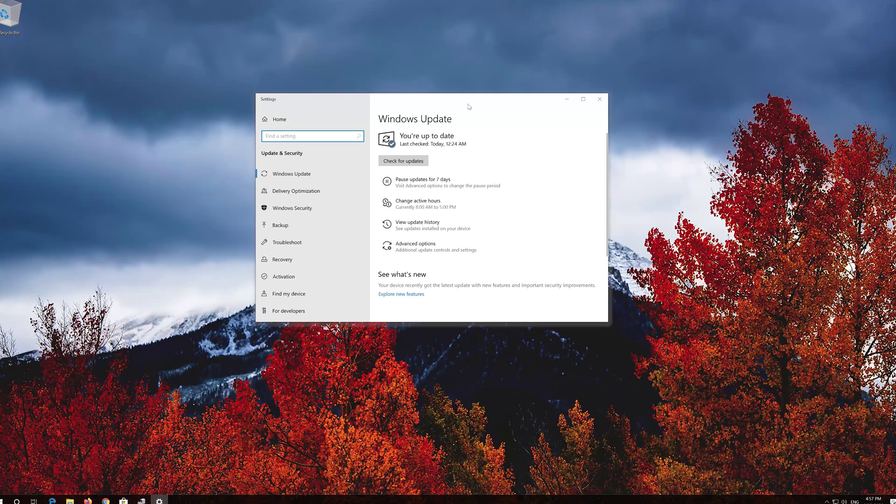
click(411, 161)
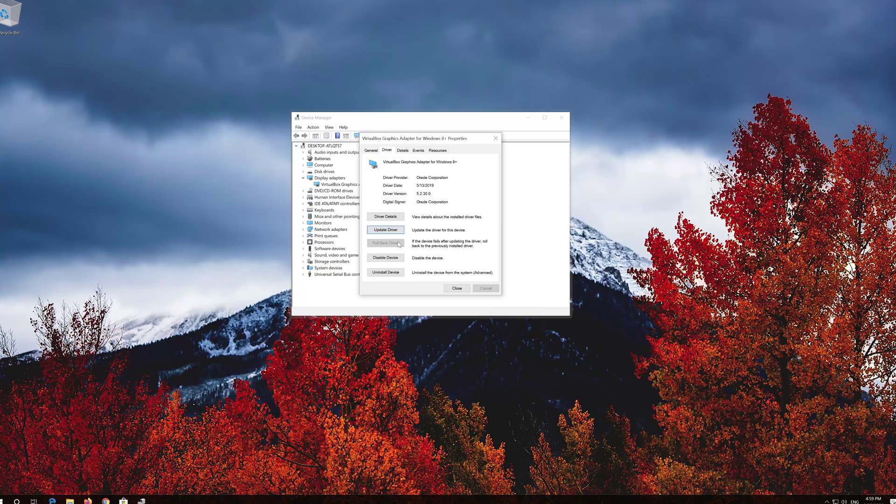
- Close the adapter Properties and Device Manager, then restart the PC from Start > Power
click(457, 288)
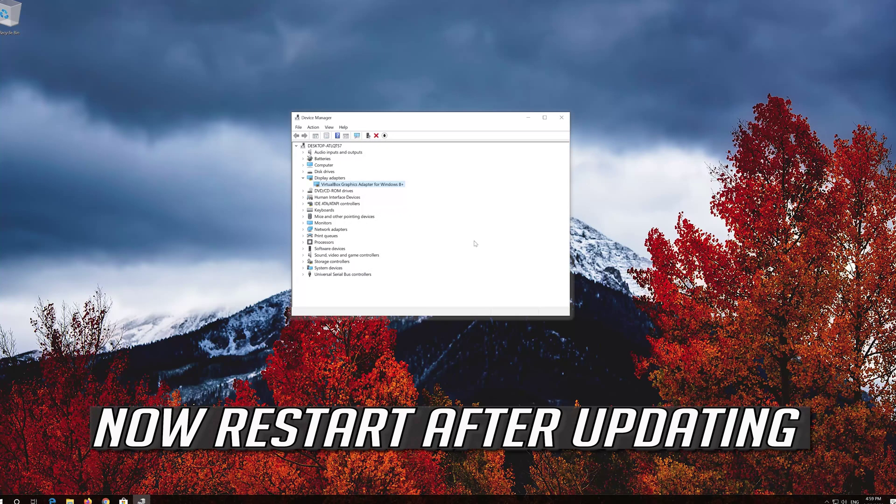
click(560, 121)
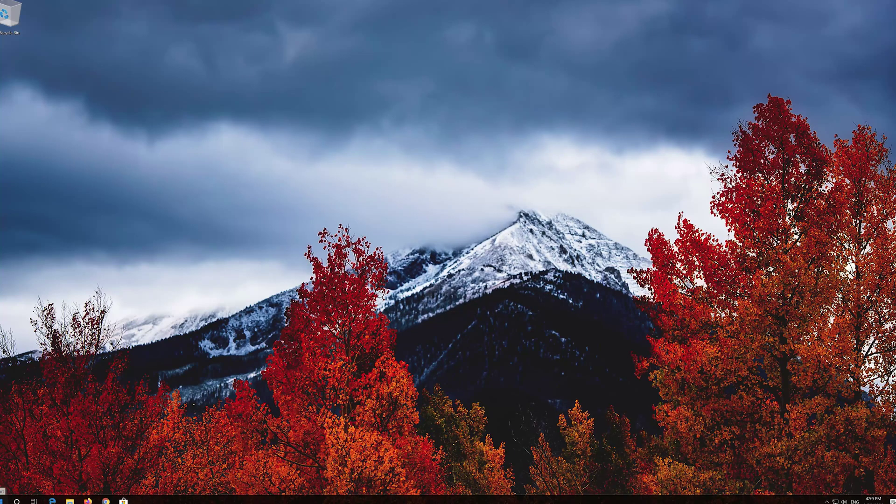
click(3, 499)
mouse_move(2, 487)
click(3, 486)
click(12, 470)
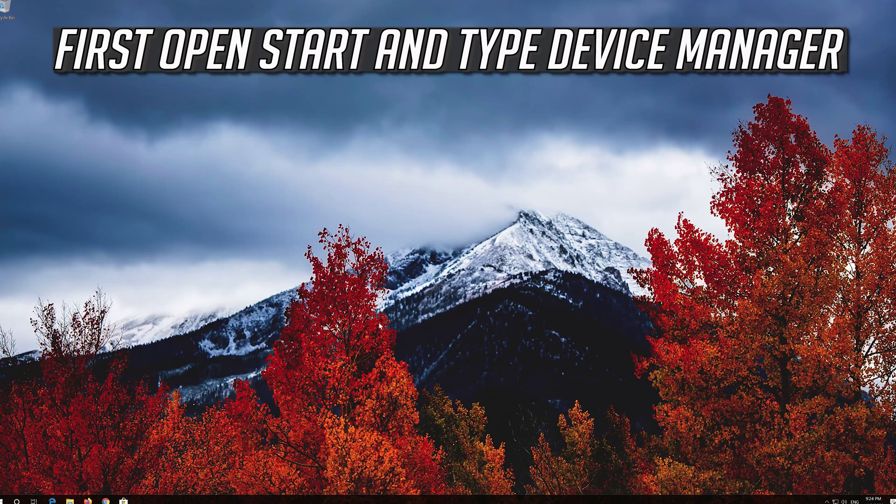
- Reopen Device Manager after the restart by searching 'device manager' in Start
key(super)
text(device)
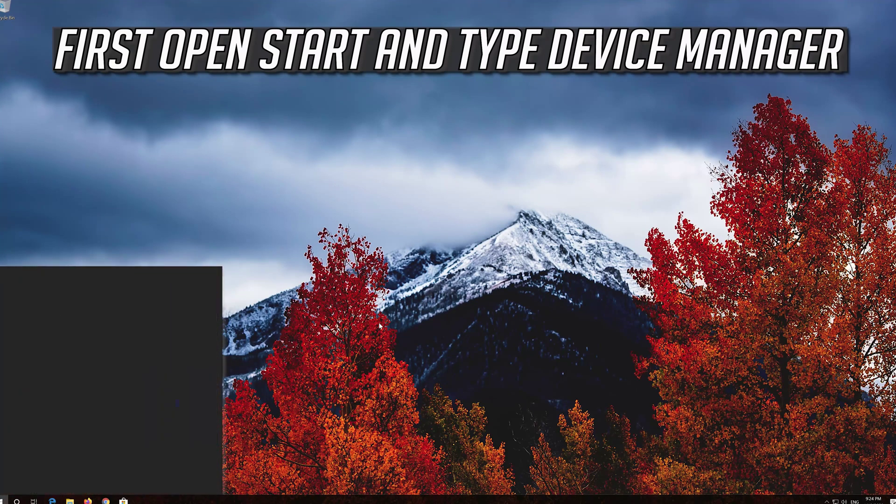
text( manager)
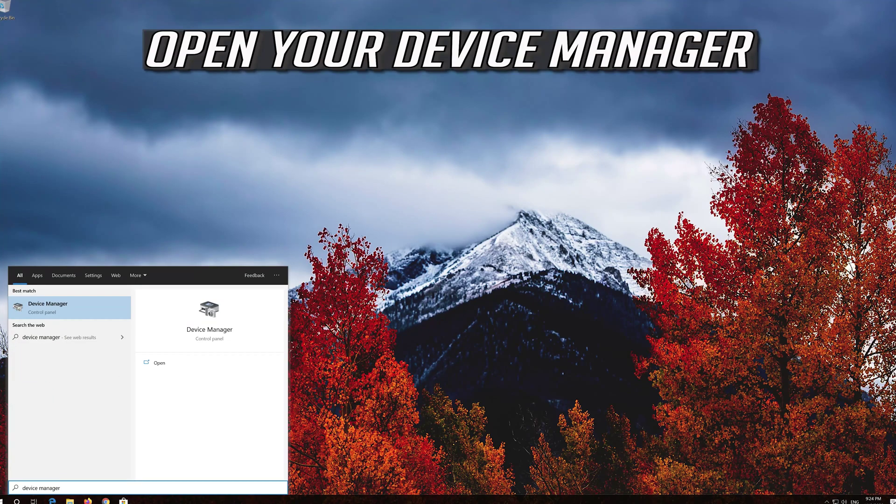
click(60, 307)
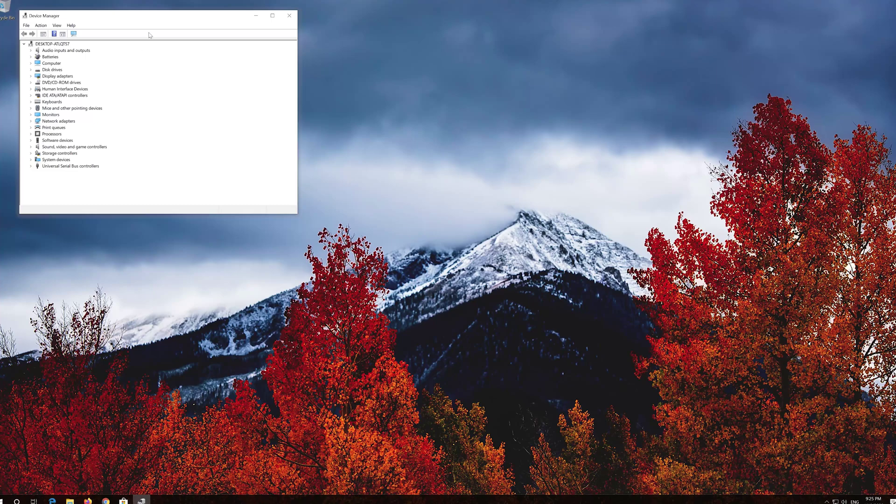
- Uninstall the Intel(R) PRO/1000 MT Desktop Adapter from Network adapters and confirm removal
drag(159, 20, 401, 116)
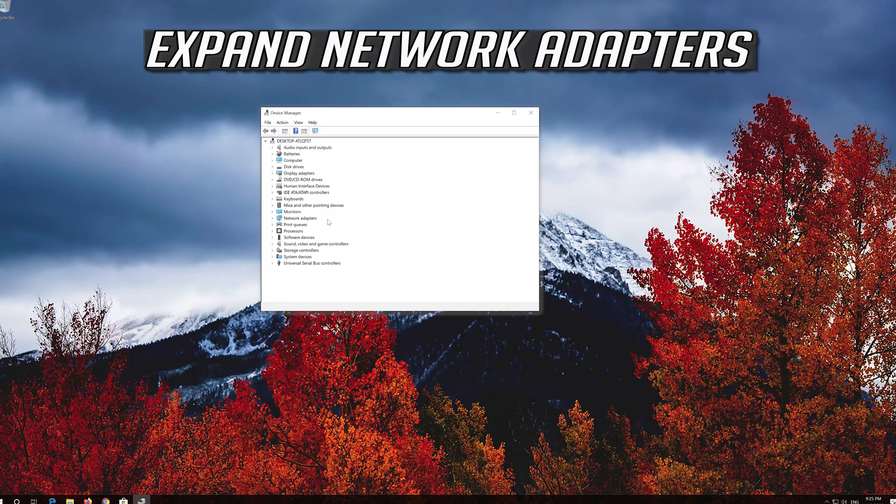
click(273, 218)
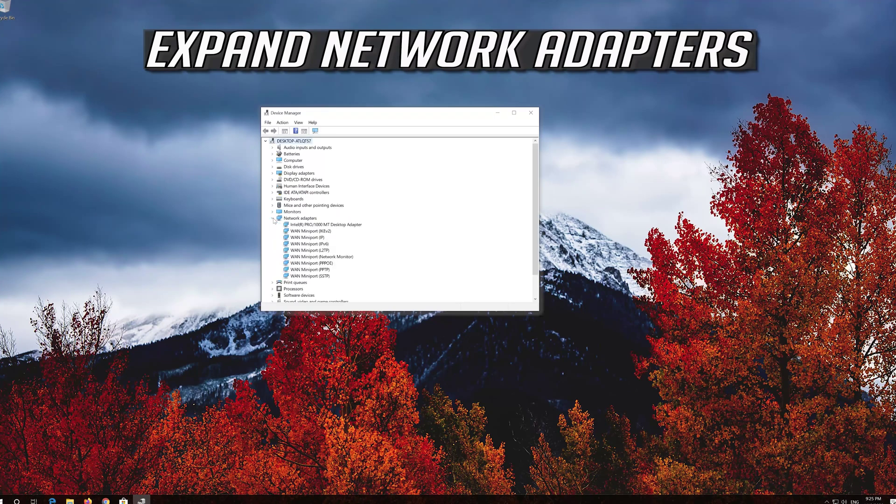
click(292, 226)
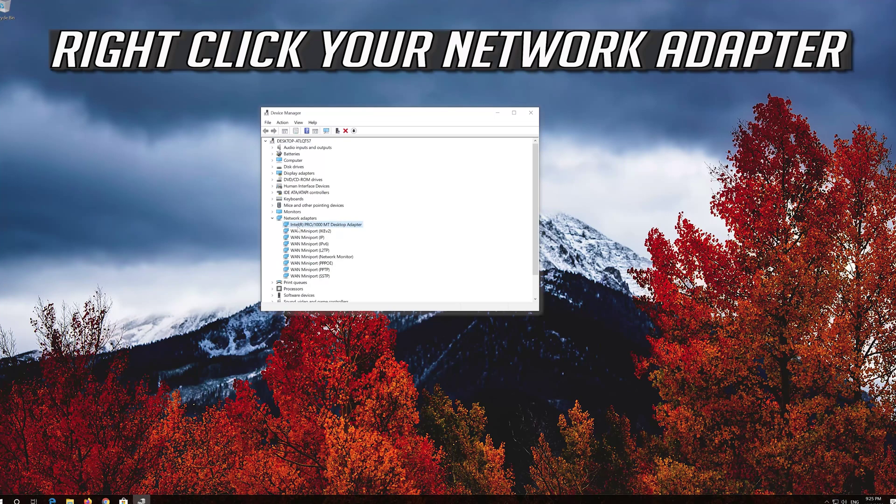
right_click(330, 226)
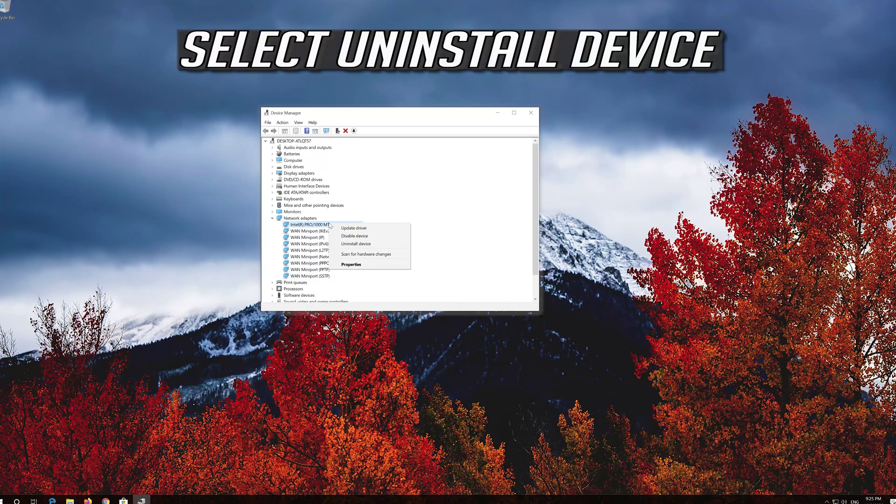
click(373, 248)
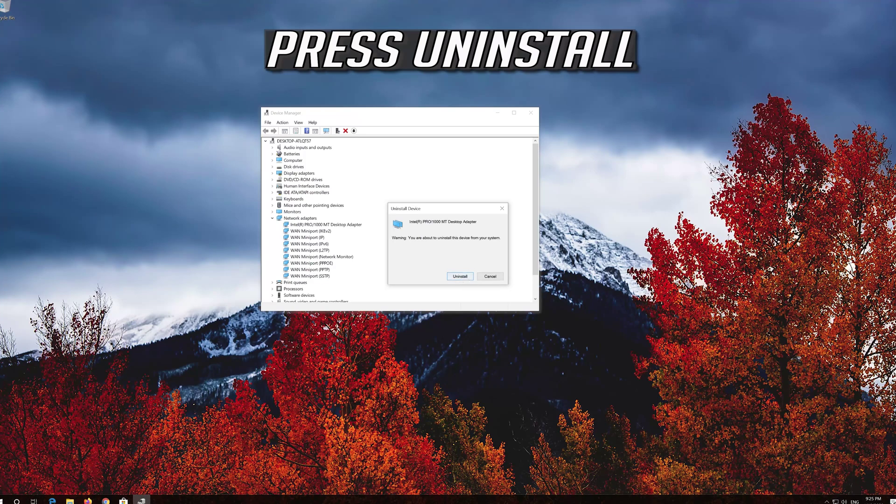
click(459, 276)
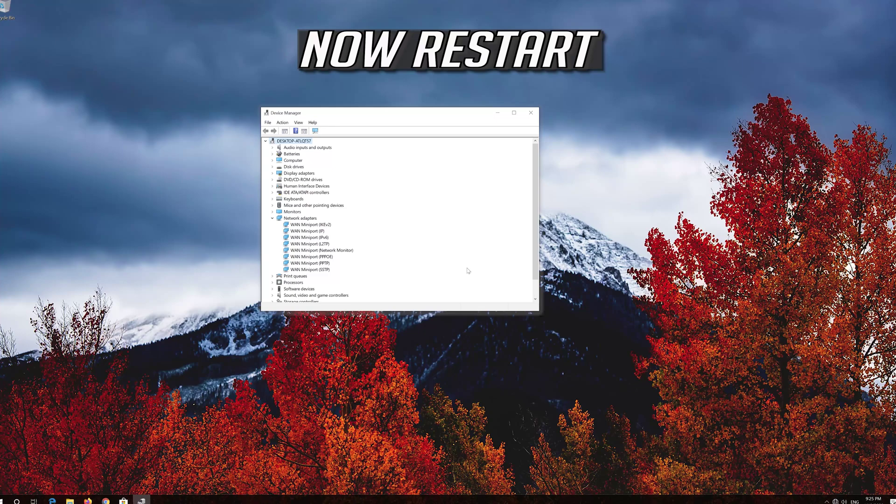
- Close Device Manager, restart Windows, and answer Yes to network discoverability after reboot
click(536, 113)
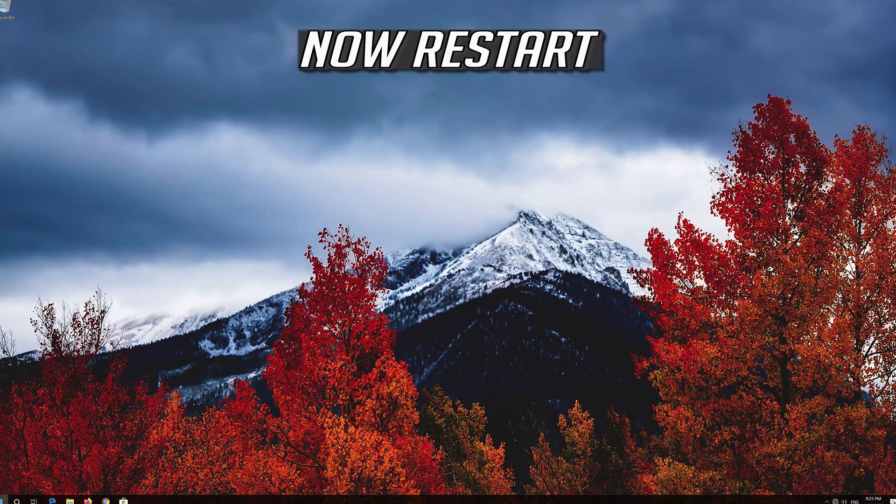
click(4, 500)
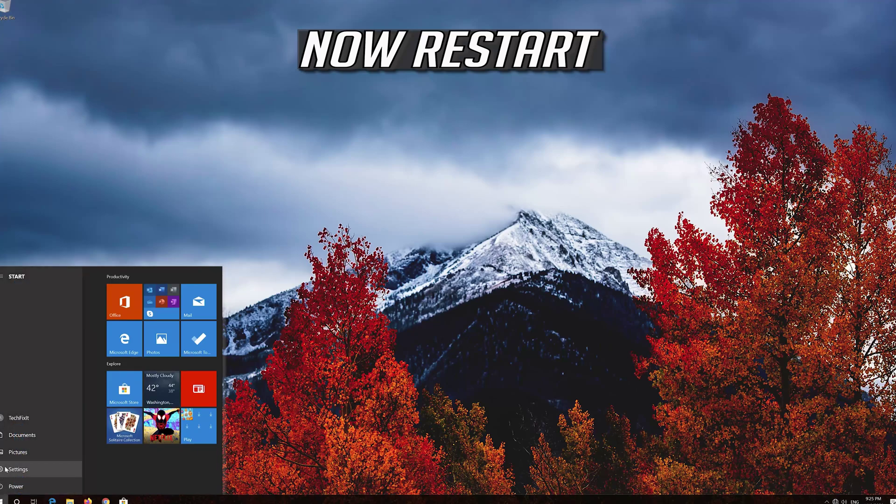
click(12, 487)
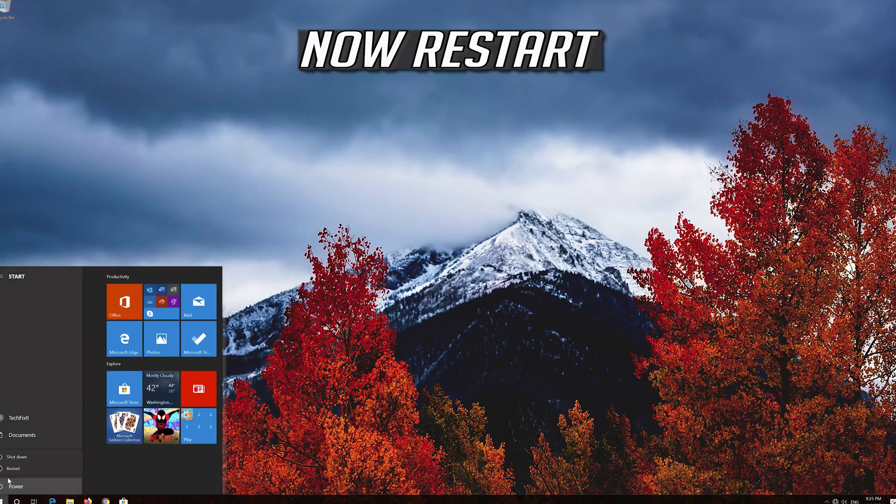
click(12, 470)
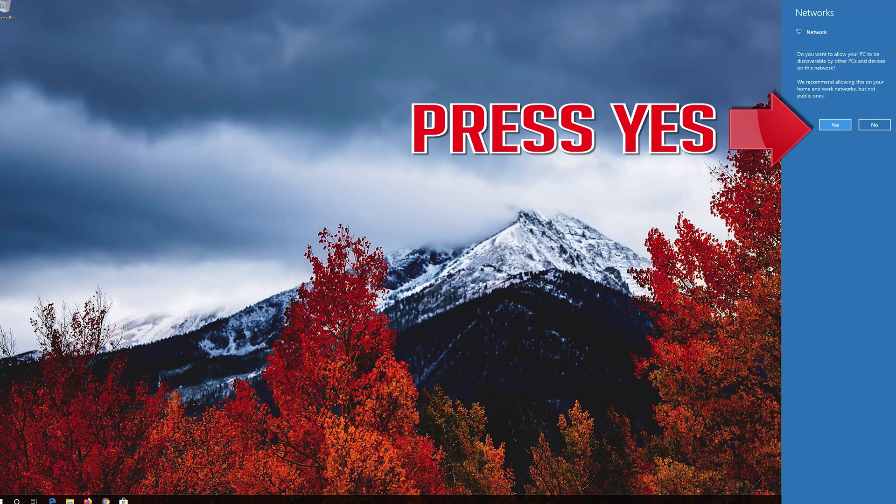
click(834, 125)
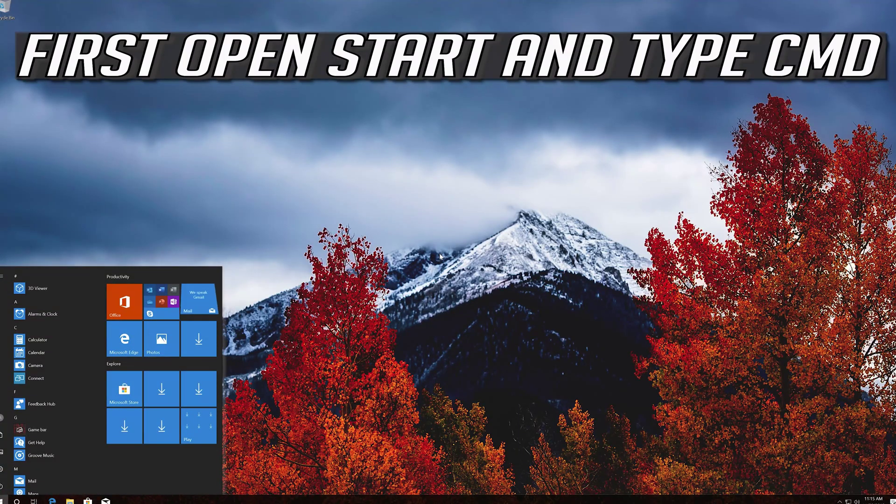
- Search 'cmd' in Start and run Command Prompt as administrator
click(441, 256)
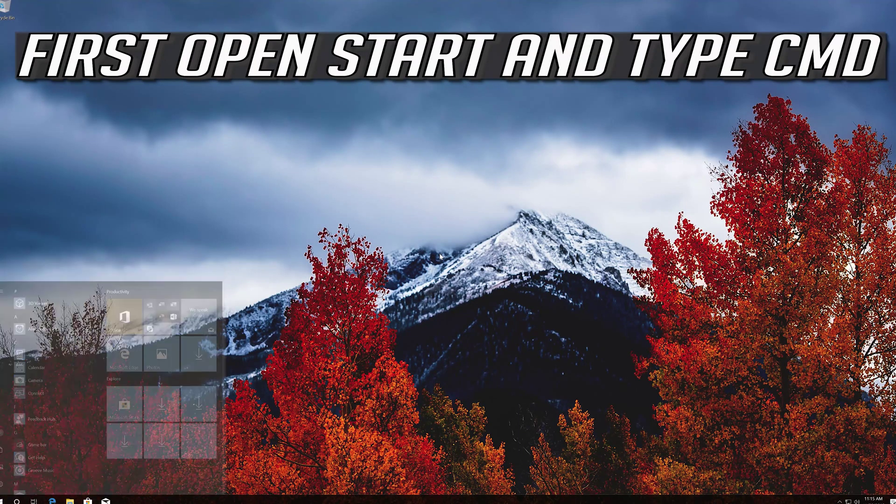
text(cmd)
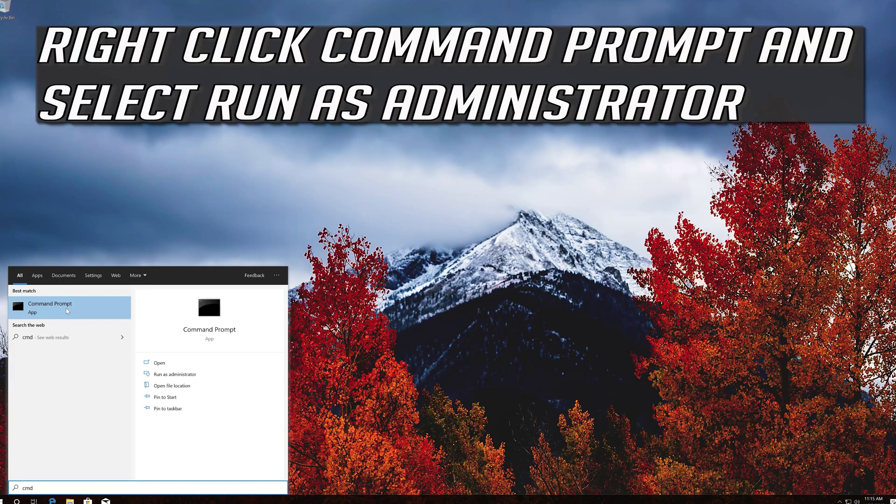
right_click(66, 308)
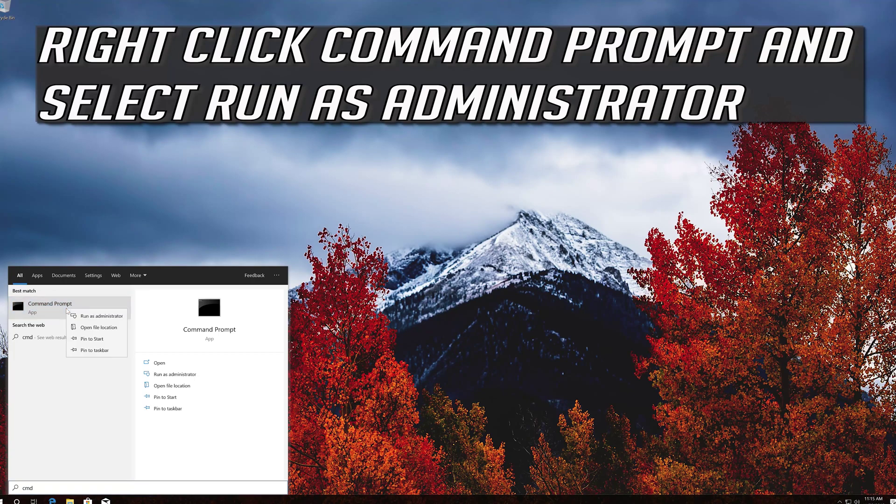
click(104, 315)
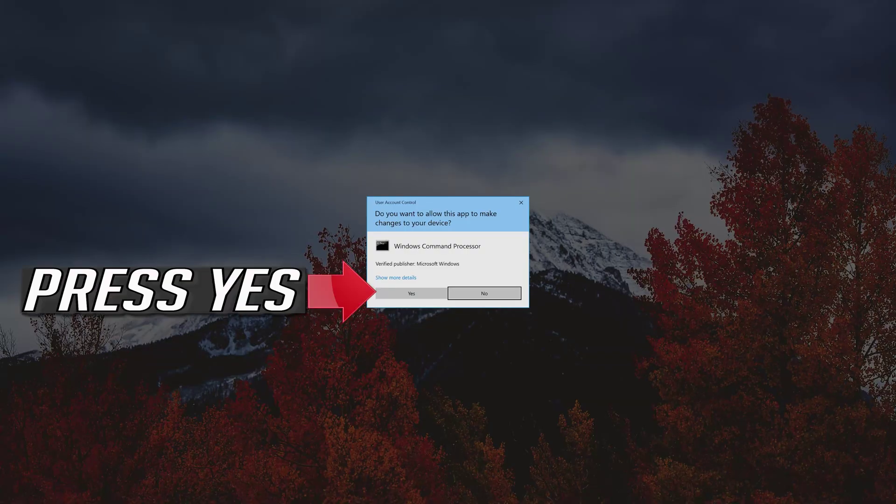
- Approve the UAC prompt and run sfc /scannow in the administrator Command Prompt
click(411, 293)
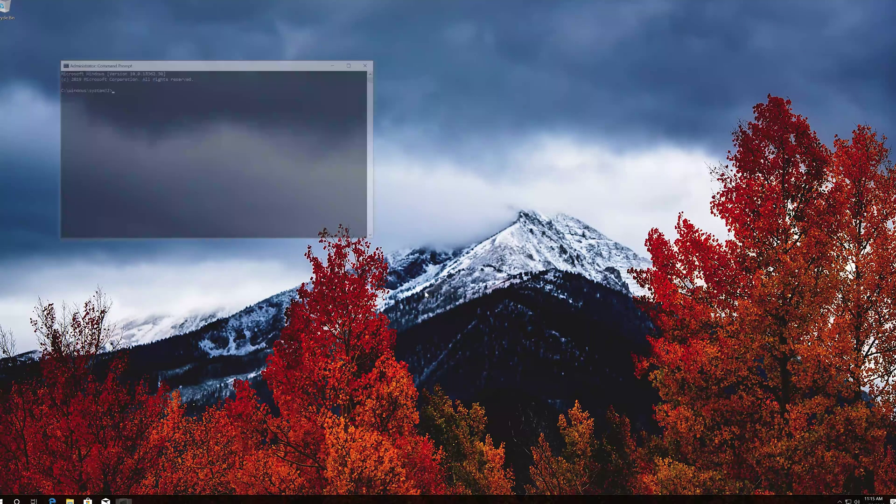
drag(296, 70, 515, 154)
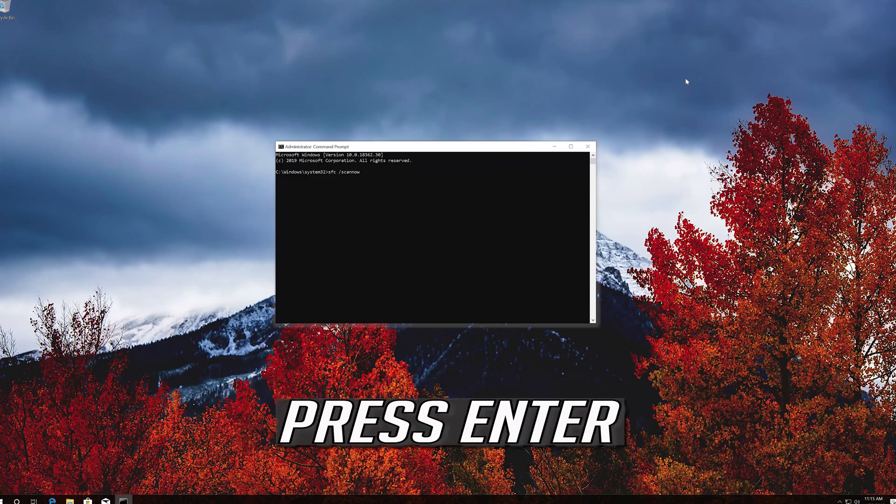
key(Return)
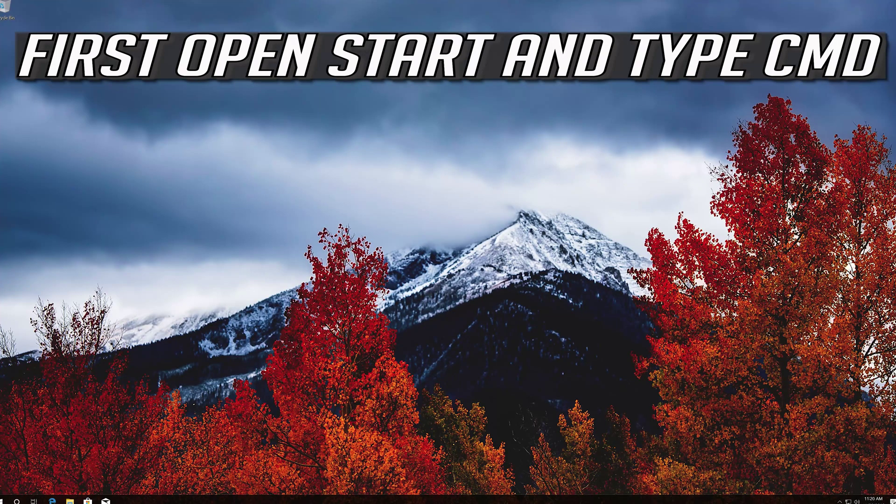
- Launch Command Prompt as administrator from Start and begin the DISM /Online /Cleanup-Image /RestoreHealth command
key(super)
text(cmd)
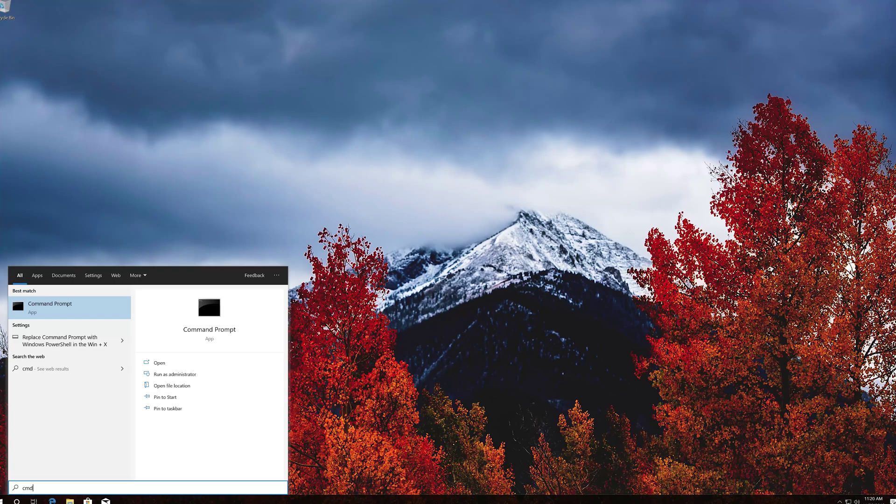
right_click(29, 309)
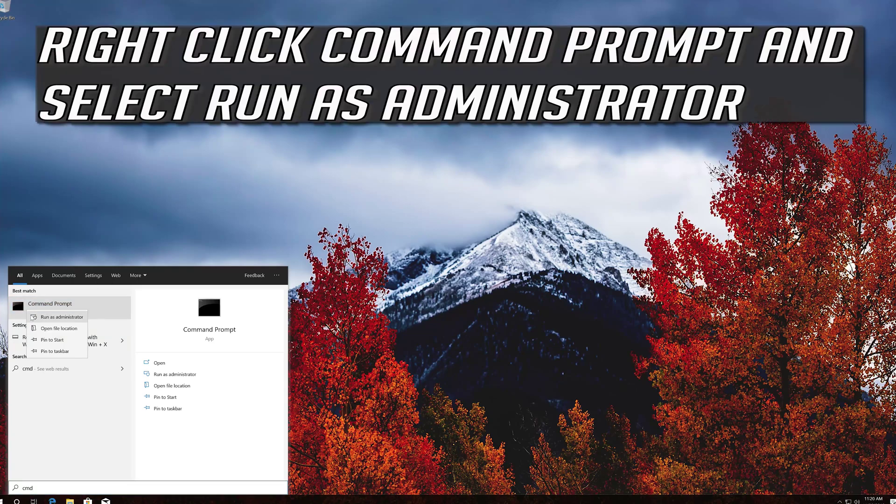
click(71, 318)
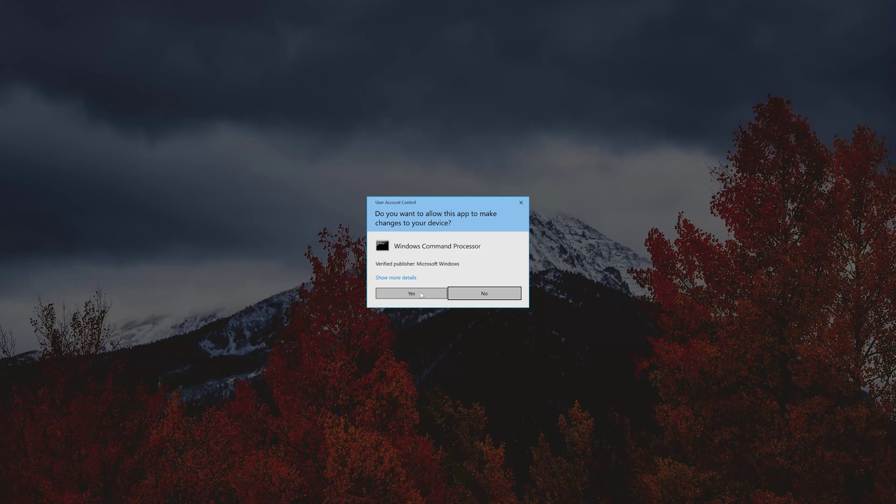
click(420, 294)
drag(230, 21, 509, 137)
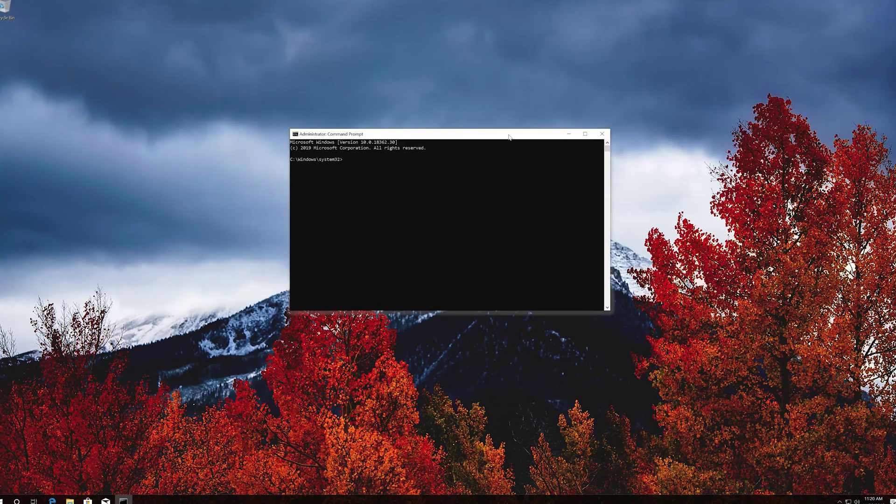
text(D)
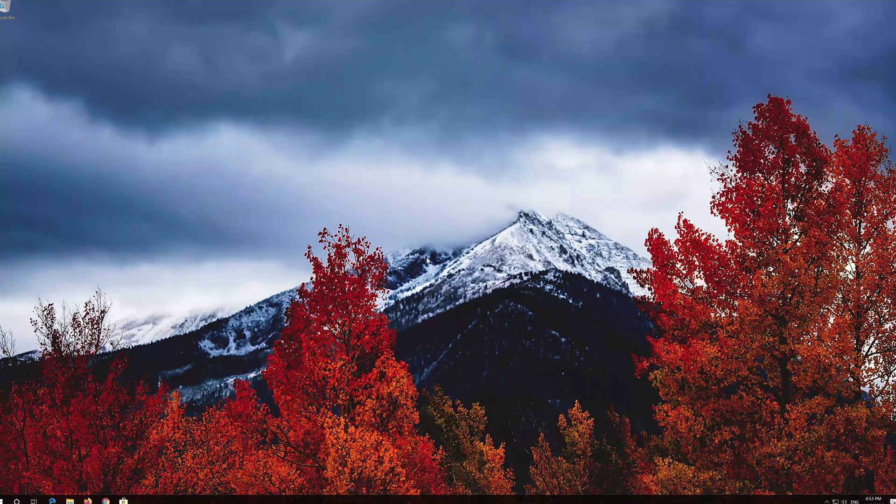
- Search Start for 'recovery option' and open the Recovery options page in Settings
key(super)
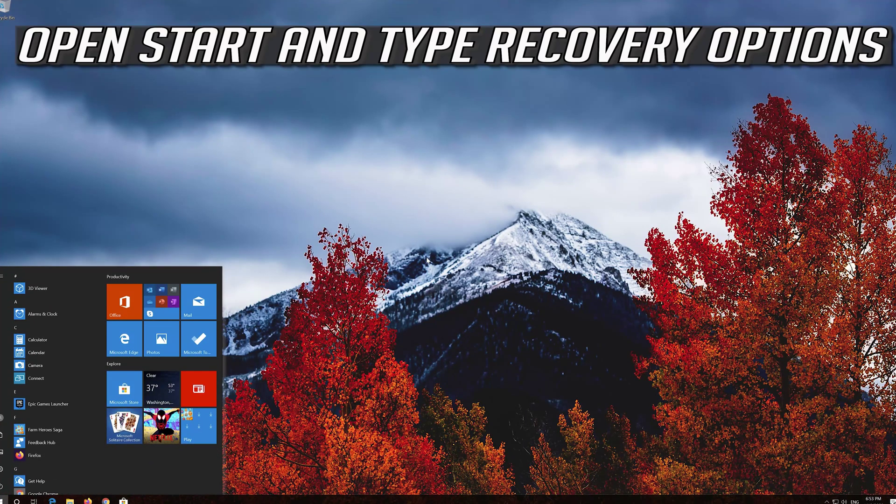
text(recovery o)
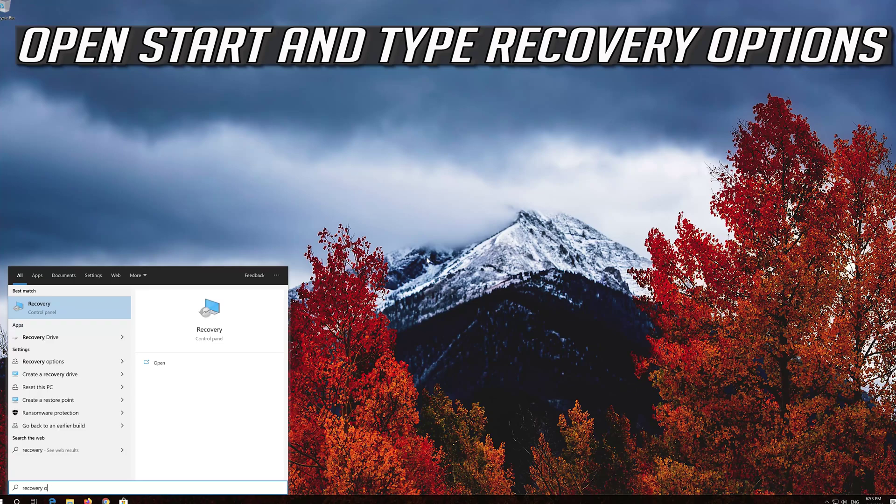
text(ption)
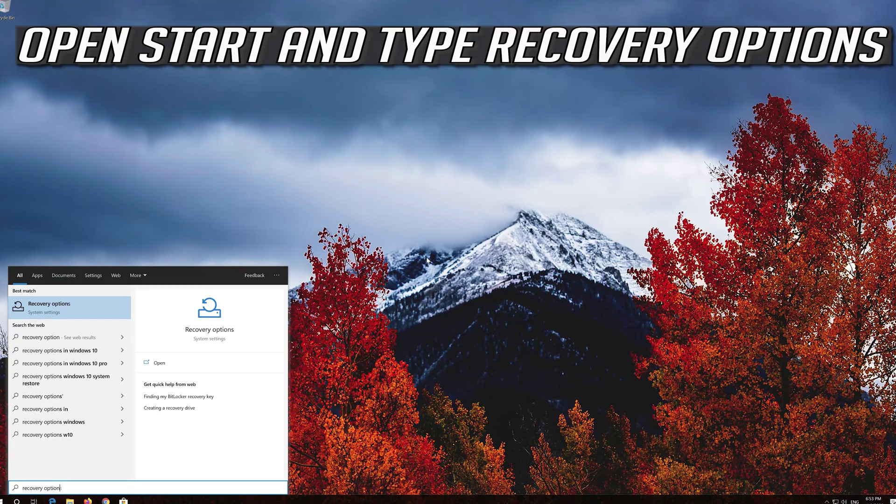
click(70, 309)
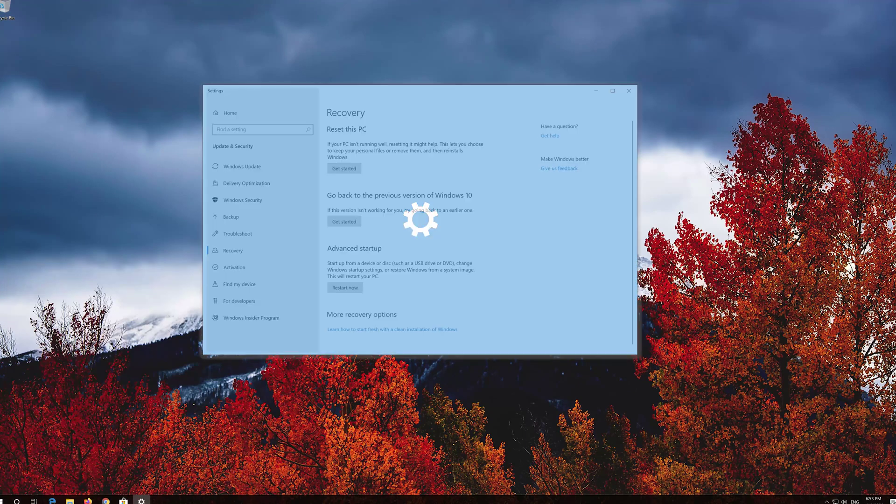